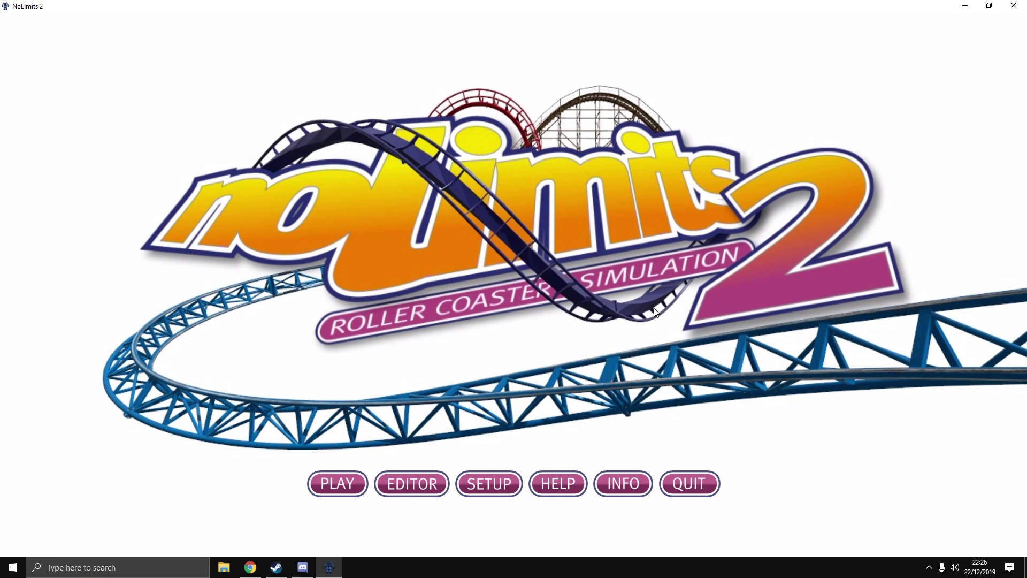
# - Browse the Play park list and close it without loading a park
pyautogui.click(338, 490)
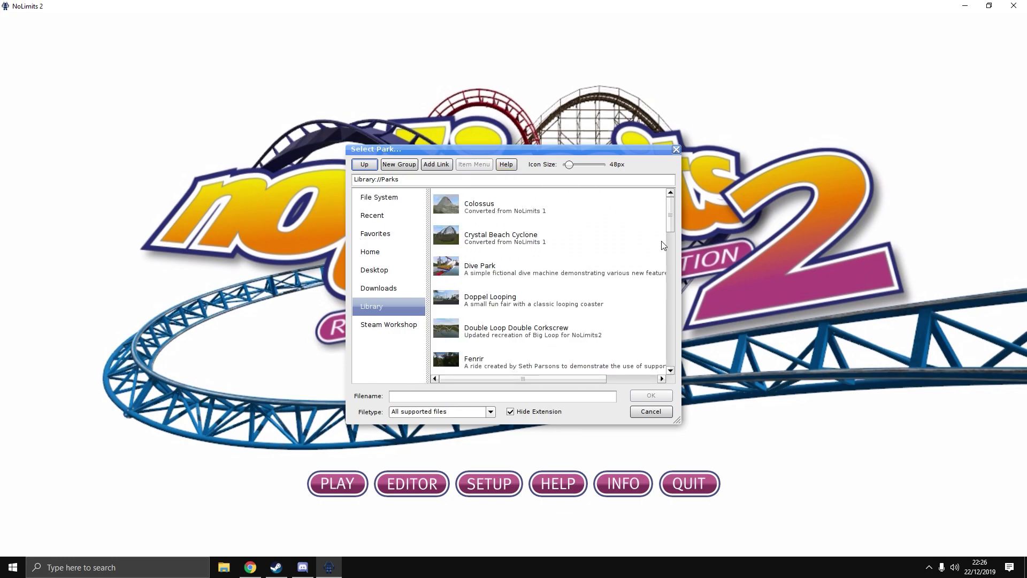
pyautogui.moveTo(669, 212)
pyautogui.mouseDown()
pyautogui.moveTo(669, 244)
pyautogui.moveTo(669, 212)
pyautogui.mouseUp()
pyautogui.click(677, 150)
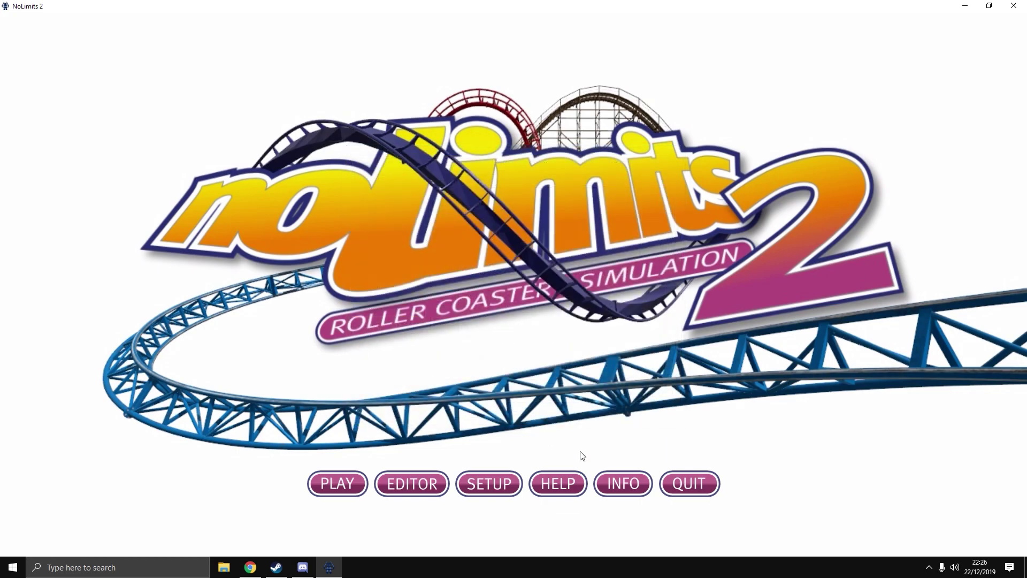
# - Enter the coaster editor, then leave it for the main menu via its File menu
pyautogui.click(434, 483)
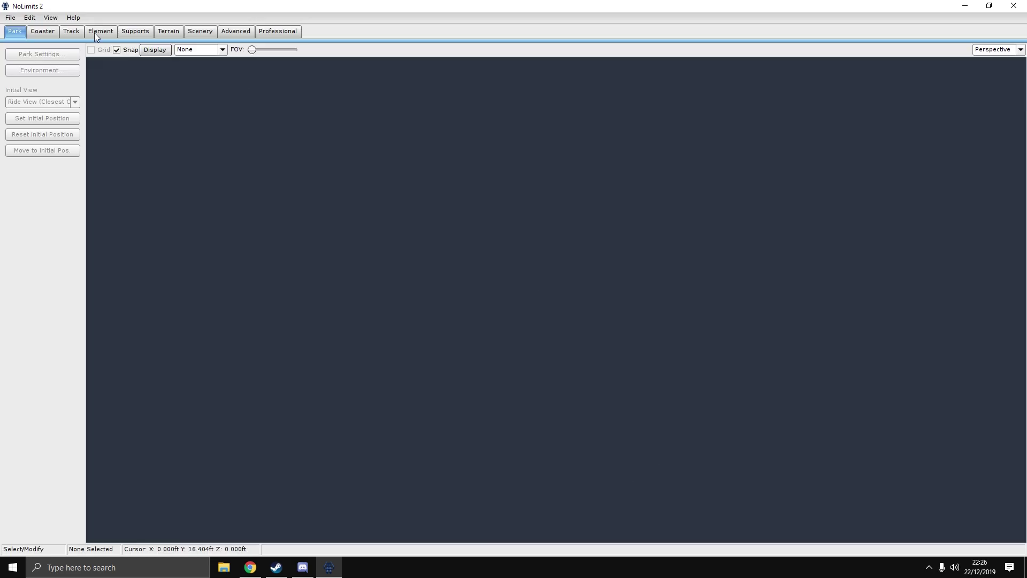
pyautogui.click(9, 18)
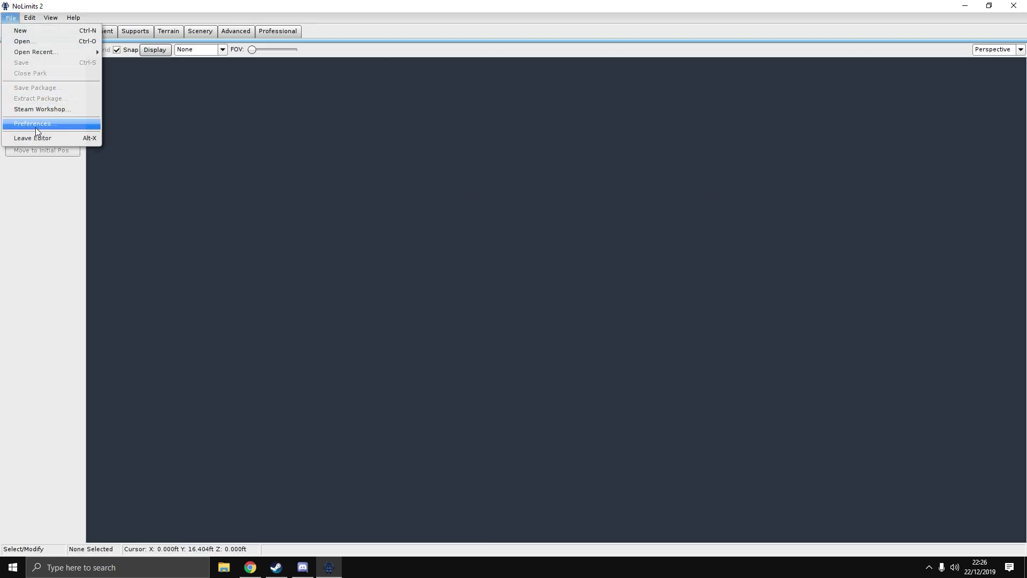
pyautogui.click(37, 138)
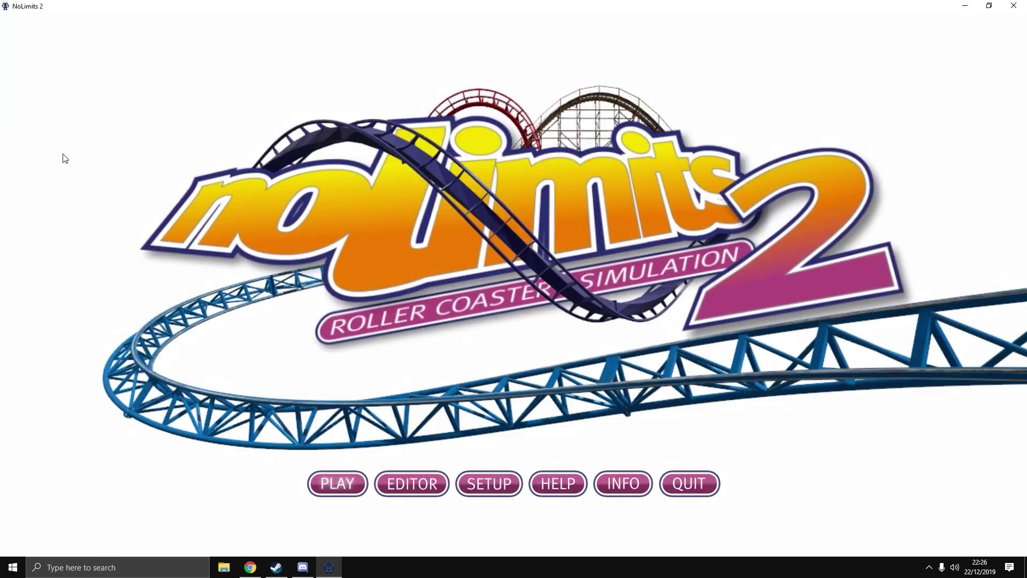
# - Open Setup on the Sound tab, keeping Generic Software as the OpenAL device
pyautogui.click(485, 487)
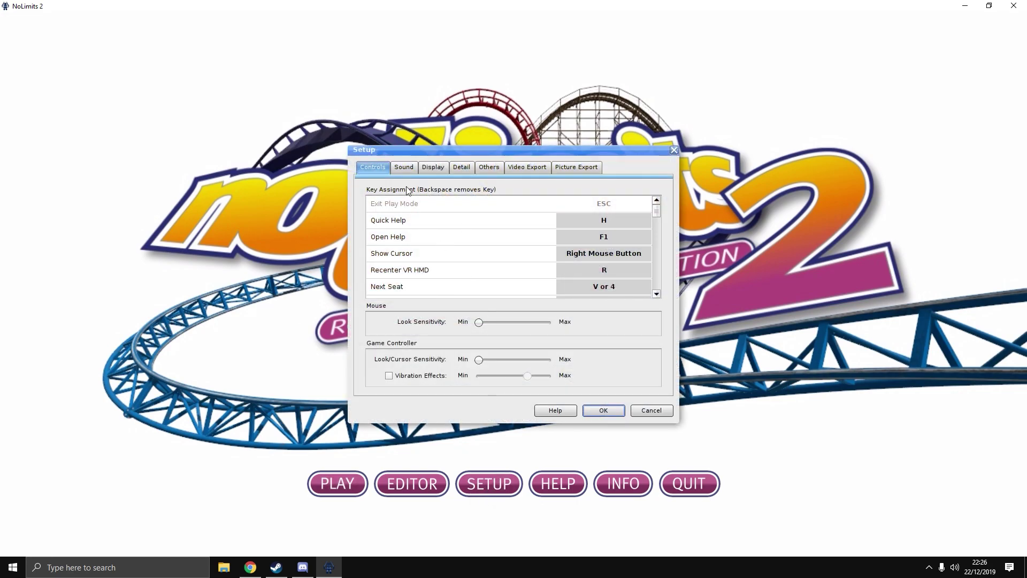
pyautogui.moveTo(658, 210)
pyautogui.mouseDown()
pyautogui.moveTo(637, 288)
pyautogui.moveTo(642, 203)
pyautogui.mouseUp()
pyautogui.click(411, 169)
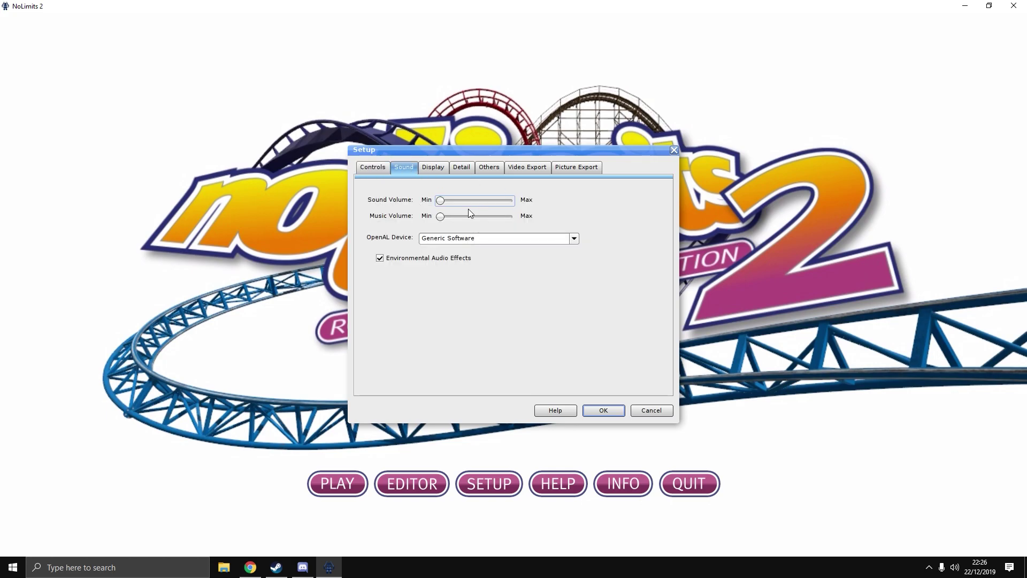
pyautogui.click(498, 238)
pyautogui.click(468, 252)
# - Raise the sound volume to about a quarter and show the Display settings
pyautogui.moveTo(441, 200)
pyautogui.mouseDown()
pyautogui.moveTo(461, 200)
pyautogui.moveTo(440, 201)
pyautogui.mouseUp()
pyautogui.click(439, 216)
pyautogui.click(432, 168)
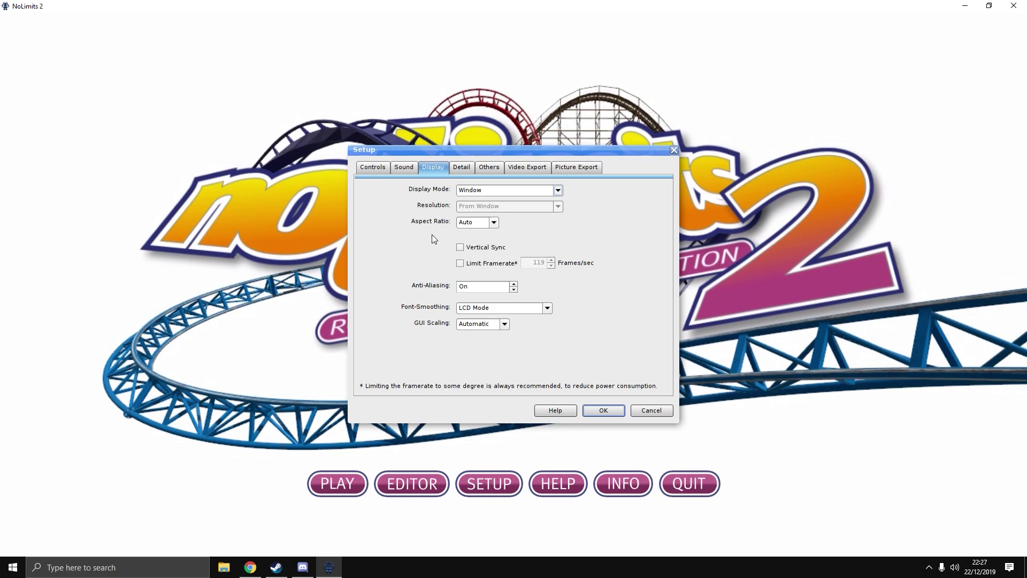
# - Enable Vertical Sync while keeping the display mode as Window
pyautogui.click(462, 248)
pyautogui.click(559, 190)
pyautogui.click(608, 193)
pyautogui.click(460, 248)
pyautogui.click(461, 248)
# - Keep LCD Mode font-smoothing and Automatic GUI scaling
pyautogui.click(501, 309)
pyautogui.click(599, 293)
pyautogui.click(504, 324)
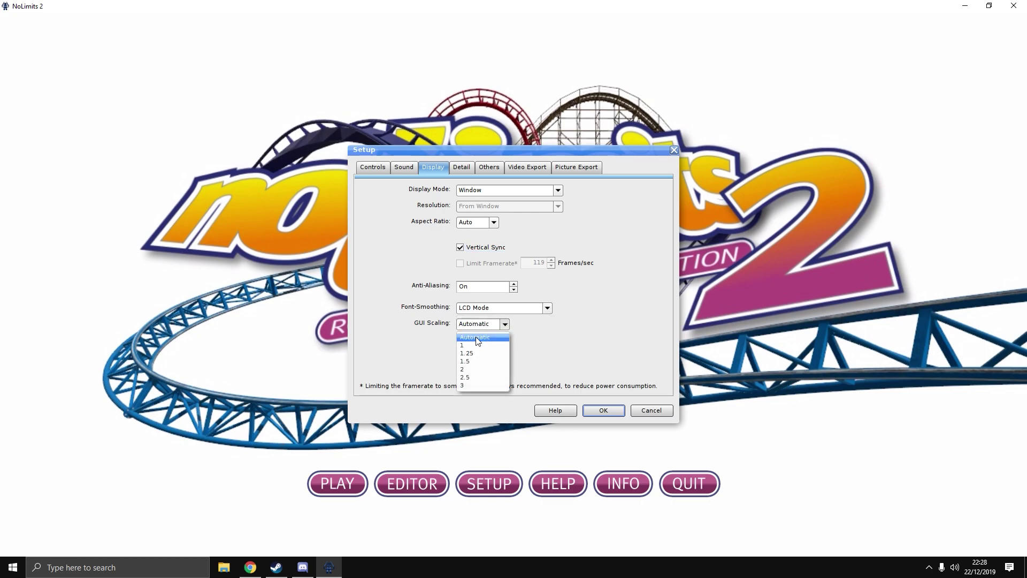
pyautogui.click(560, 338)
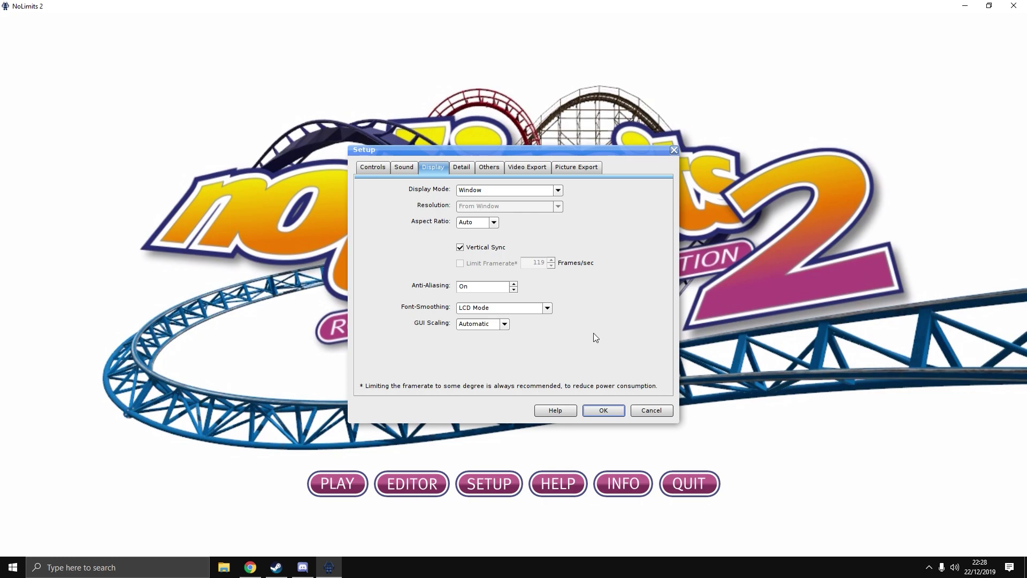
# - On the Detail tab, set realtime shadows to level 2 and switch on Bloom Effect
pyautogui.click(466, 168)
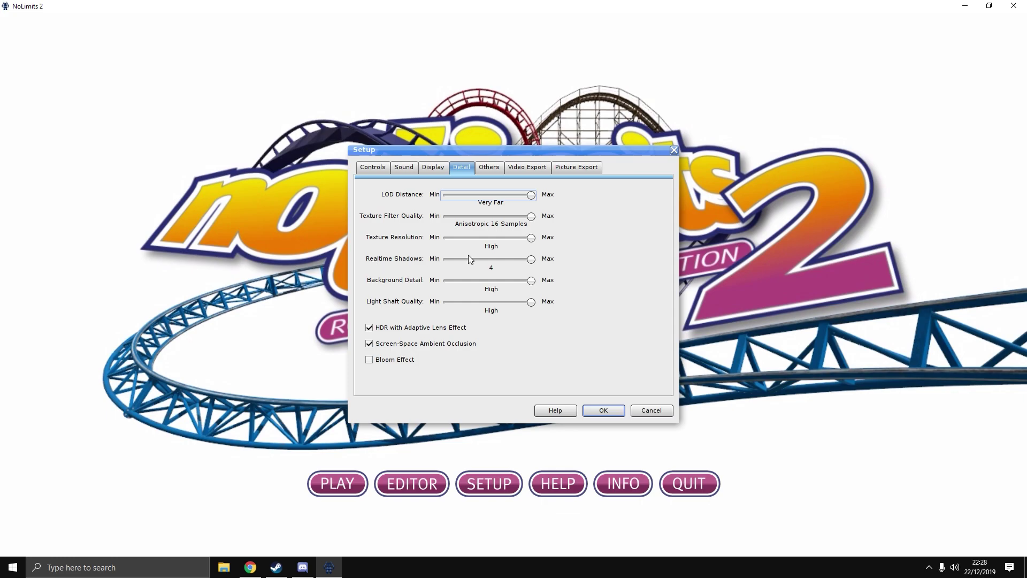
pyautogui.moveTo(529, 259); pyautogui.dragTo(459, 262)
pyautogui.moveTo(466, 260); pyautogui.dragTo(502, 266)
pyautogui.click(370, 361)
# - Show the Others tab with Imperial units, 900-minute day-night cycle and location settings
pyautogui.click(492, 170)
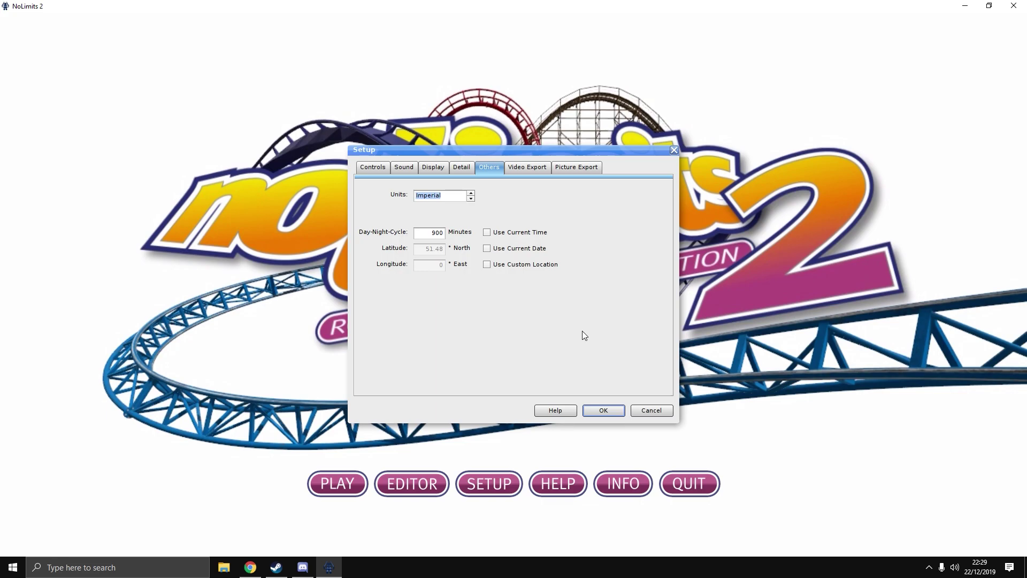
# - Show the Video Export tab with its Custom 2560×1440, 60 fps AVI Raw settings
pyautogui.click(531, 166)
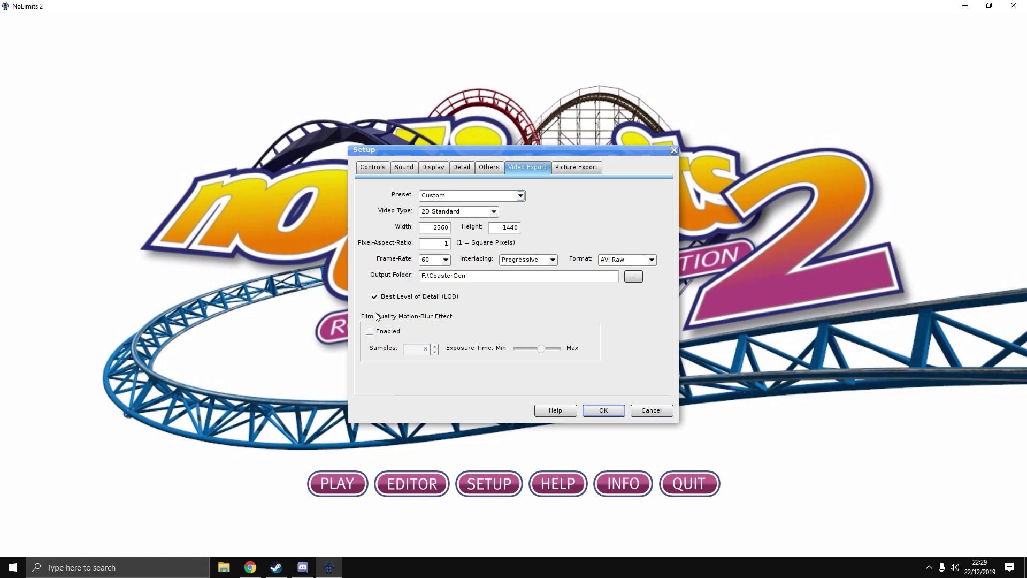
# - On Picture Export, disable transparent background screenshots and save the setup with OK
pyautogui.click(577, 167)
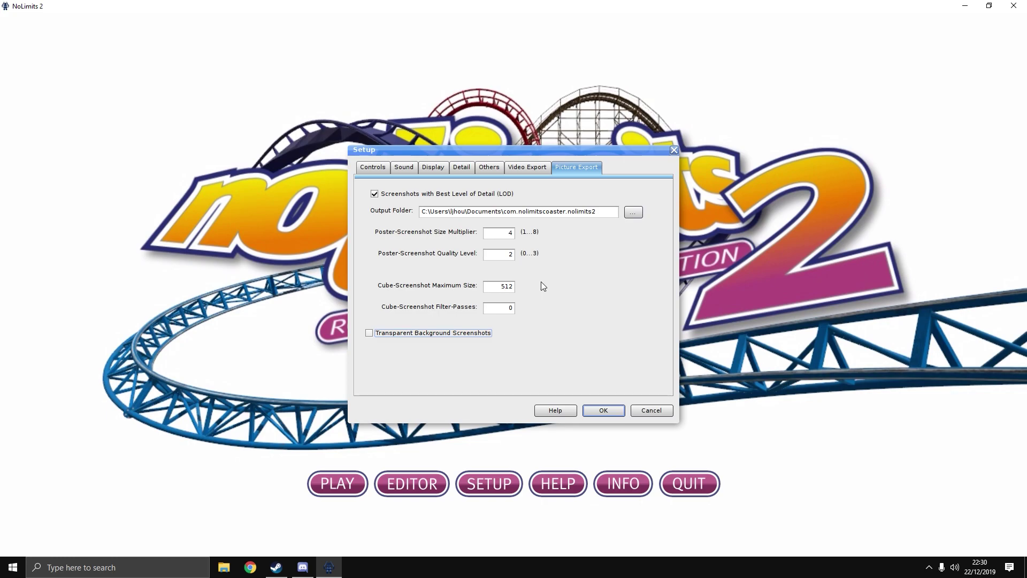
pyautogui.click(603, 410)
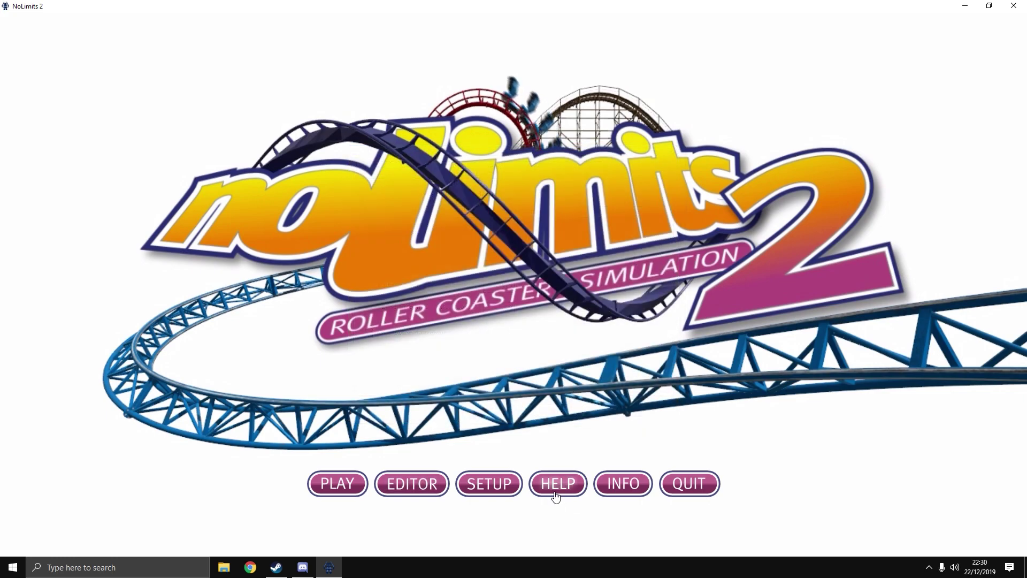
# - Open the Help manual and browse its Tutorials and Reference sections
pyautogui.click(556, 489)
pyautogui.click(376, 375)
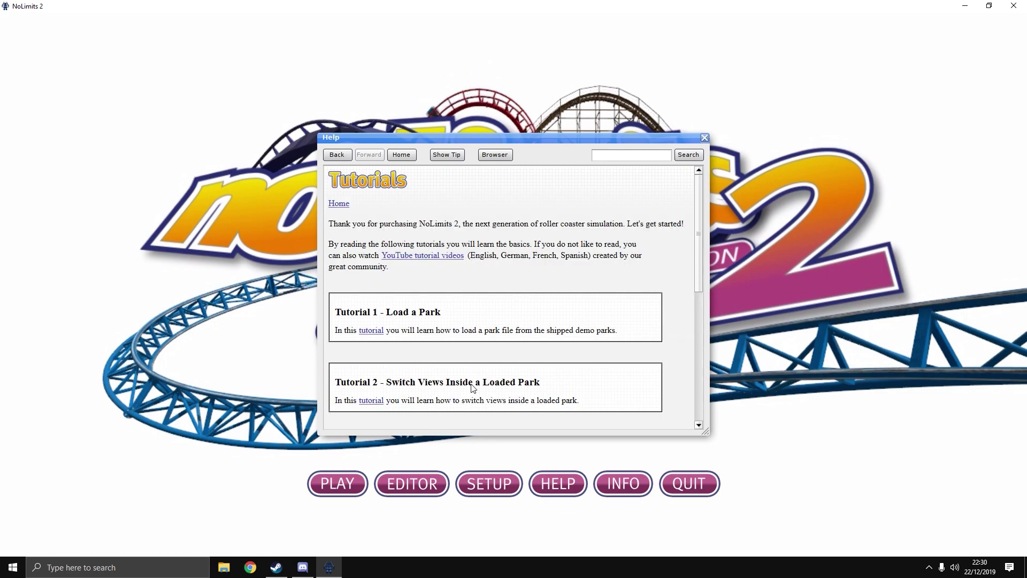
pyautogui.scroll(-3, 534, 308)
pyautogui.scroll(3, 518, 300)
pyautogui.moveTo(694, 209)
pyautogui.mouseDown()
pyautogui.moveTo(691, 325)
pyautogui.moveTo(694, 196)
pyautogui.mouseUp()
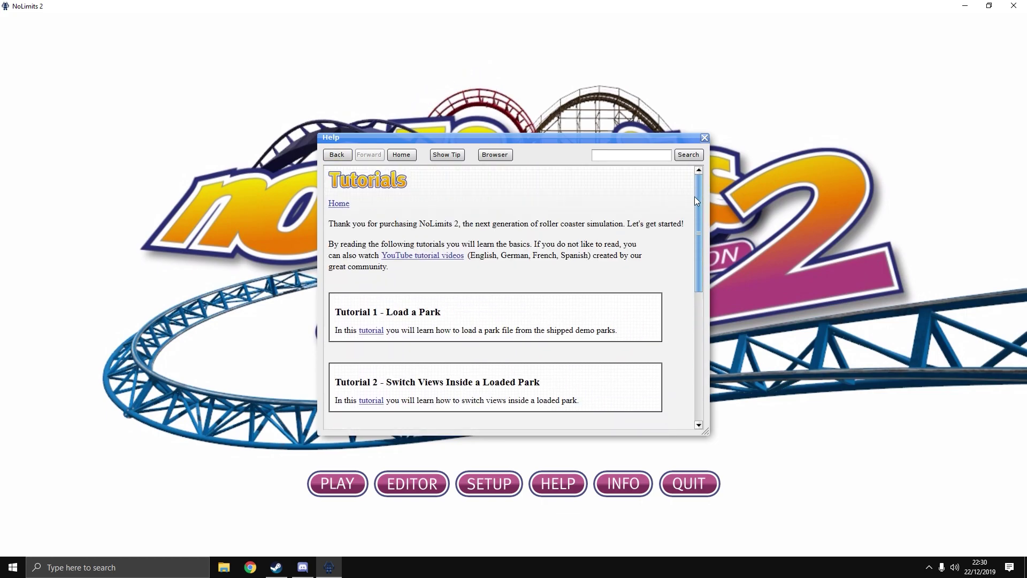
pyautogui.click(338, 155)
pyautogui.click(487, 378)
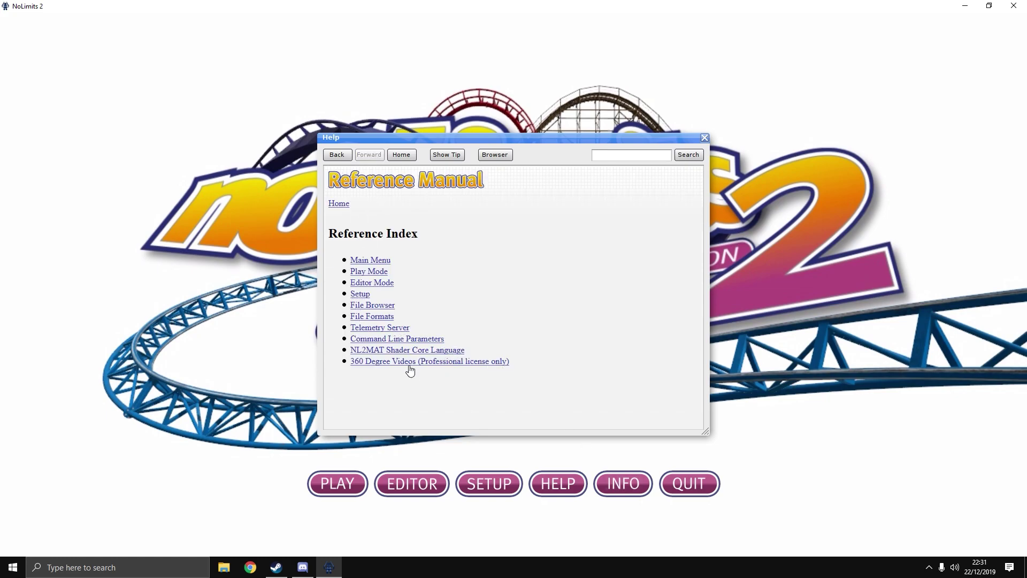
pyautogui.click(328, 158)
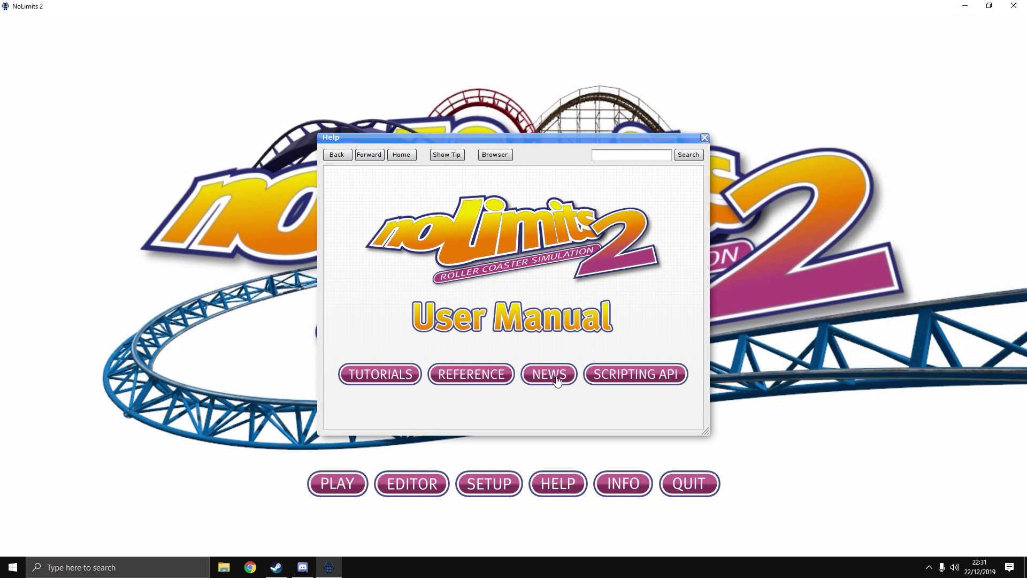
# - Read through the version change log, resizing the help window, then return home
pyautogui.click(557, 379)
pyautogui.scroll(-2, 535, 278)
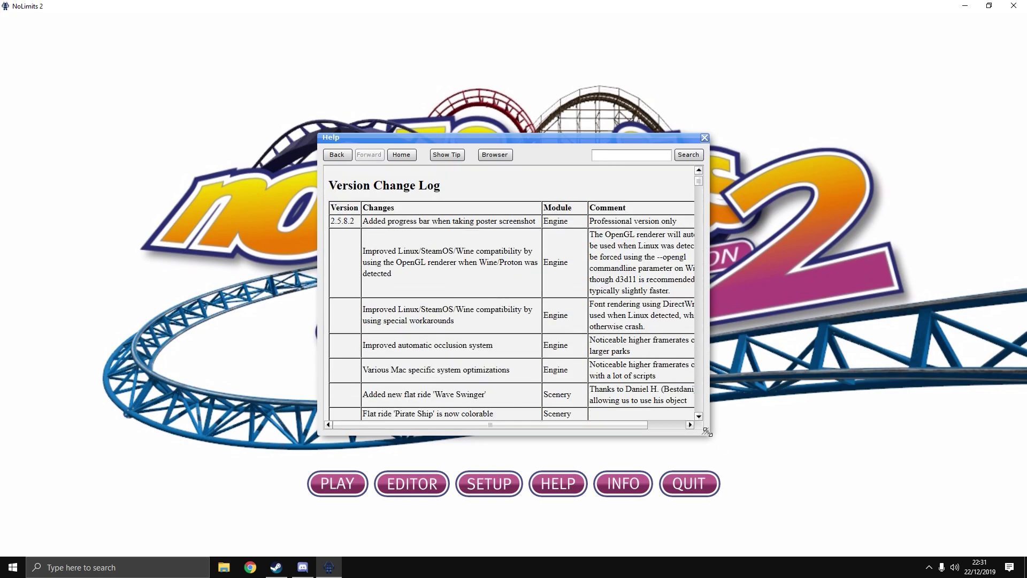
pyautogui.moveTo(707, 431); pyautogui.dragTo(800, 488)
pyautogui.moveTo(602, 133); pyautogui.dragTo(520, 78)
pyautogui.scroll(-1, 707, 143)
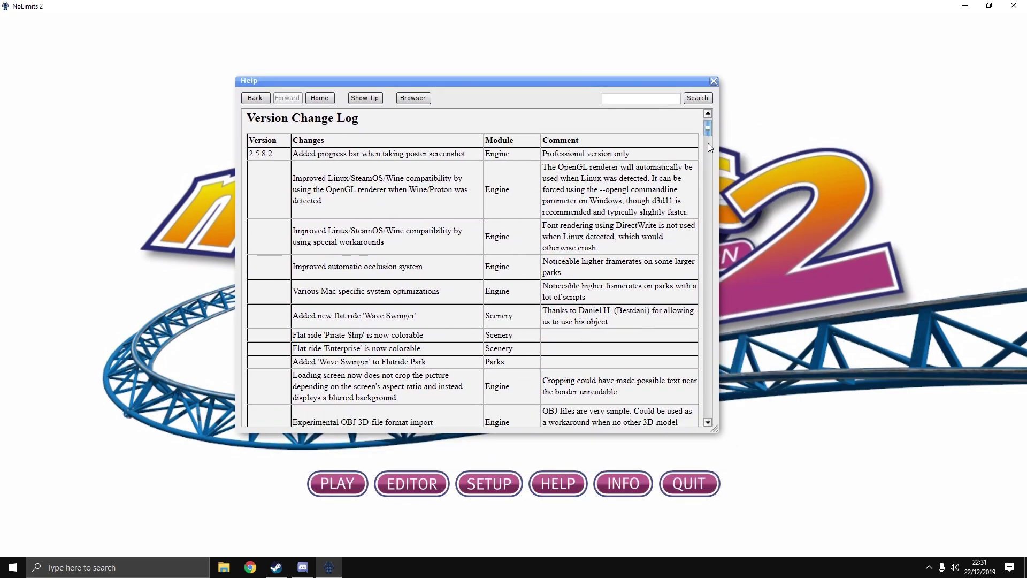
pyautogui.click(708, 143)
pyautogui.click(255, 98)
# - View the Scripting API index, move and shrink the help window, then return home
pyautogui.click(602, 312)
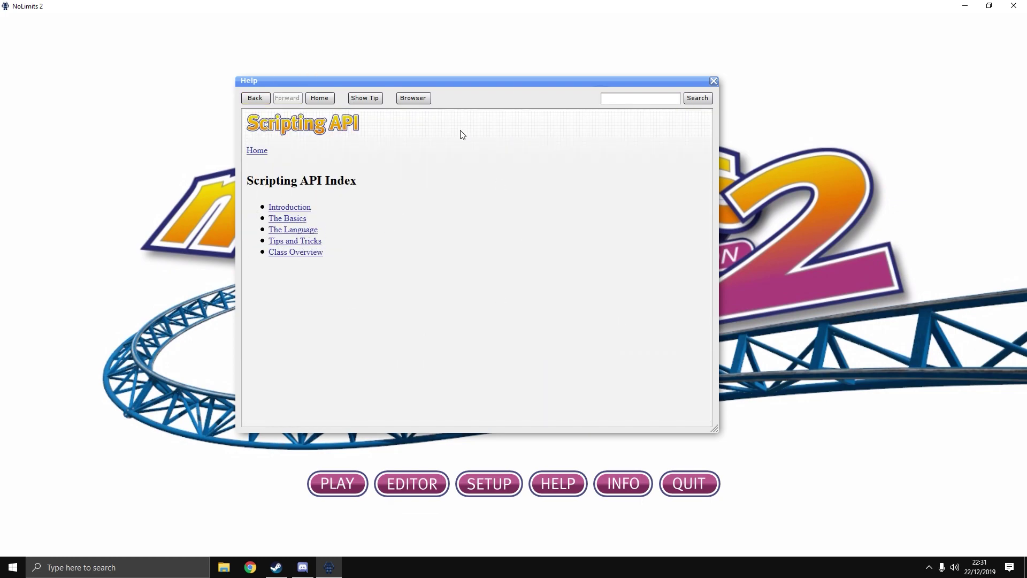
pyautogui.moveTo(482, 82); pyautogui.dragTo(504, 80)
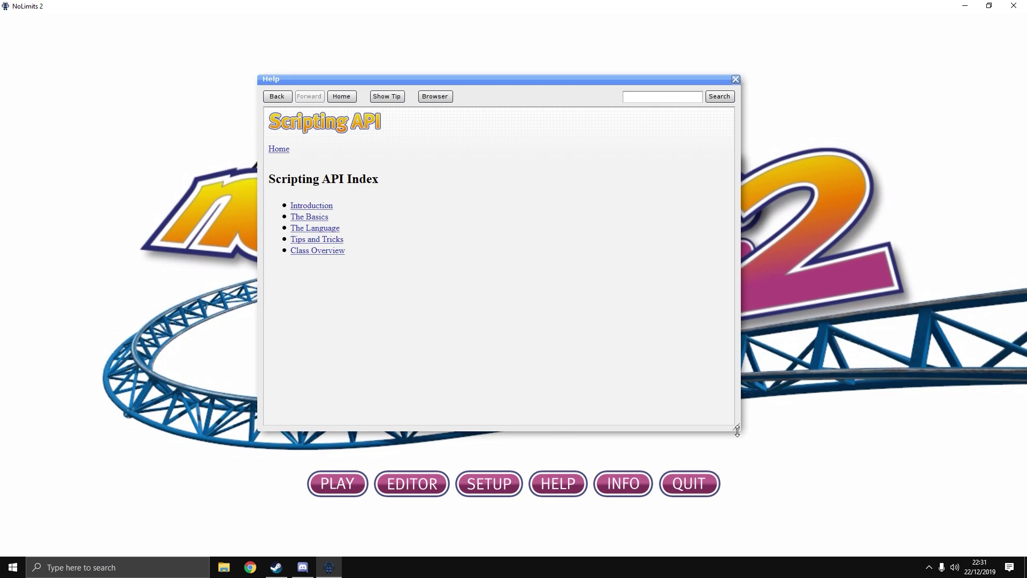
pyautogui.moveTo(737, 432); pyautogui.dragTo(714, 314)
pyautogui.moveTo(474, 81); pyautogui.dragTo(491, 116)
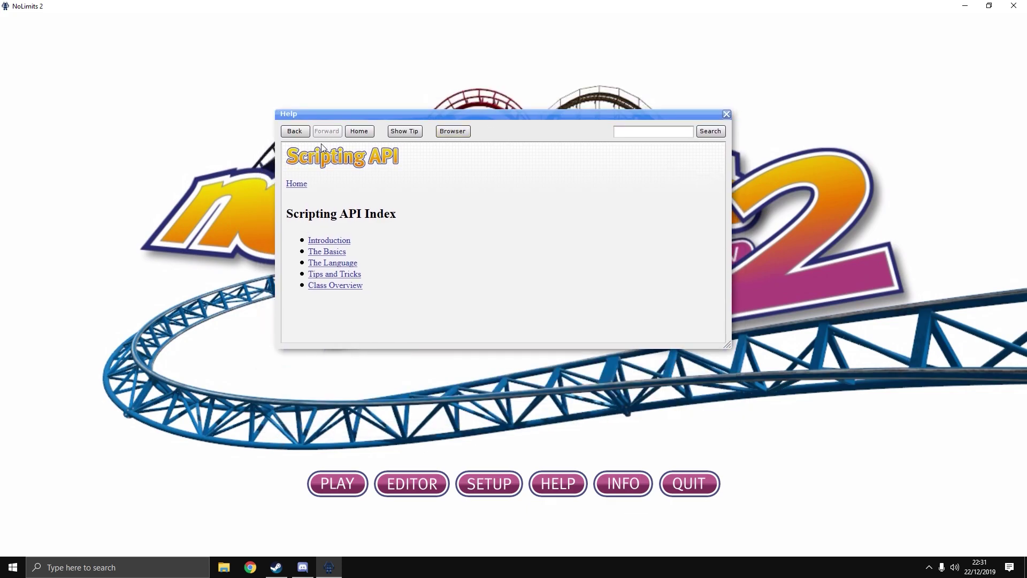
pyautogui.click(303, 133)
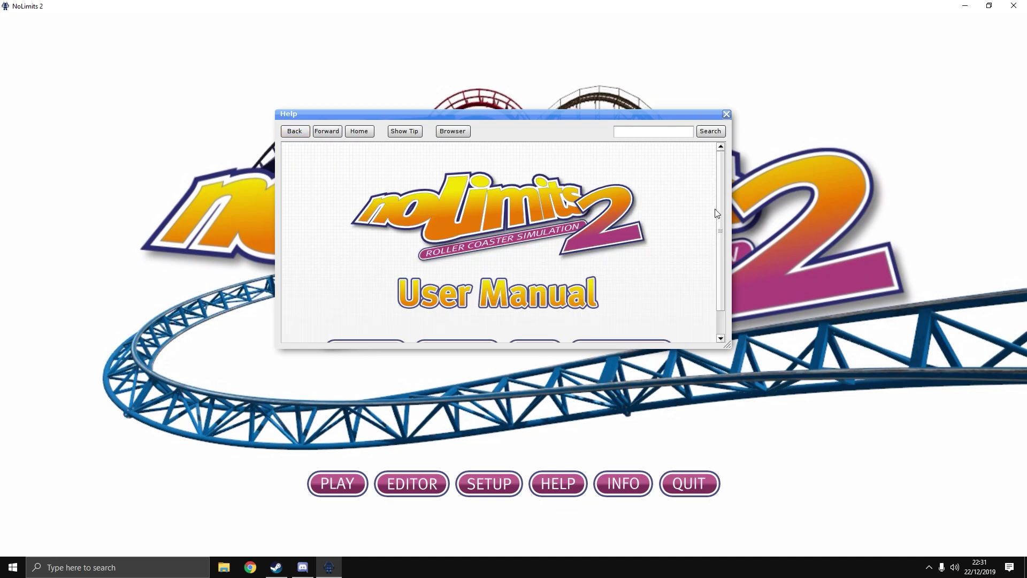
pyautogui.scroll(-1, 701, 244)
# - Close the Help window to leave only the title screen main menu
pyautogui.click(727, 115)
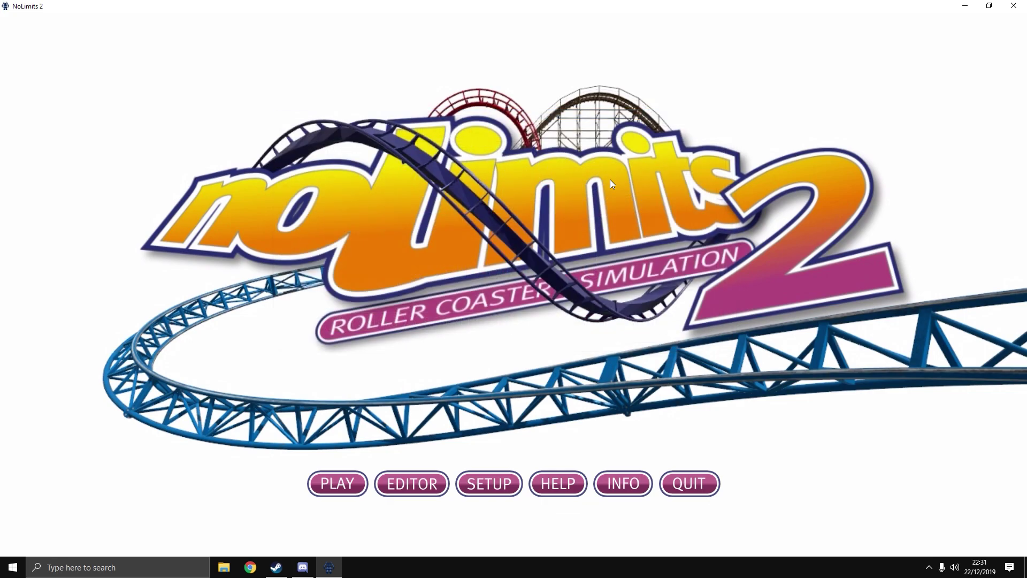